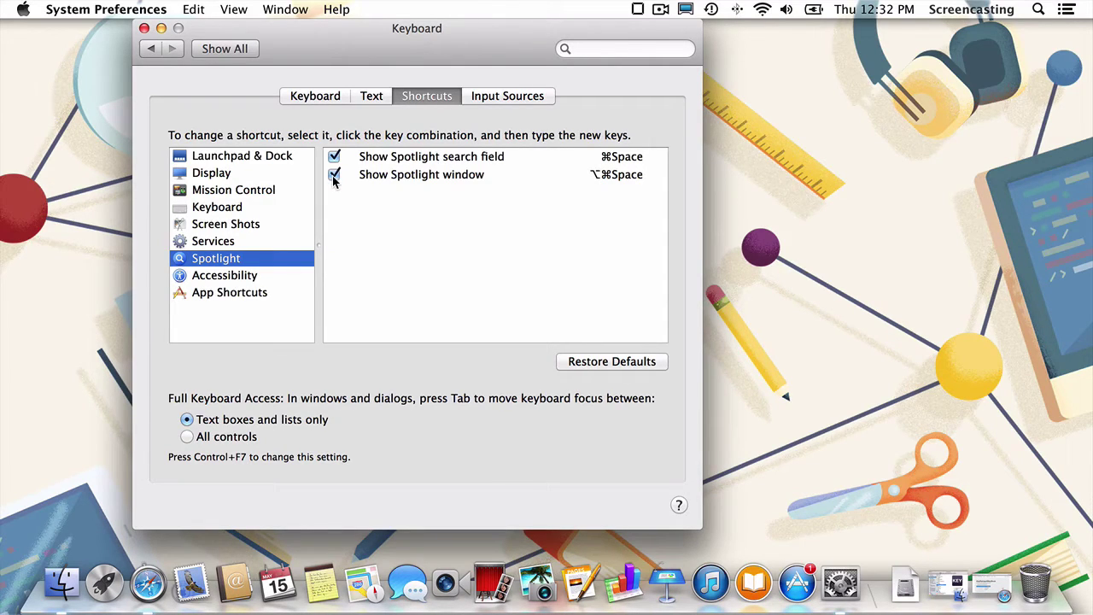
Disable the Show Spotlight window shortcut, and assign Shift-Command-S to Show Spotlight search field and test it
click(334, 177)
click(608, 161)
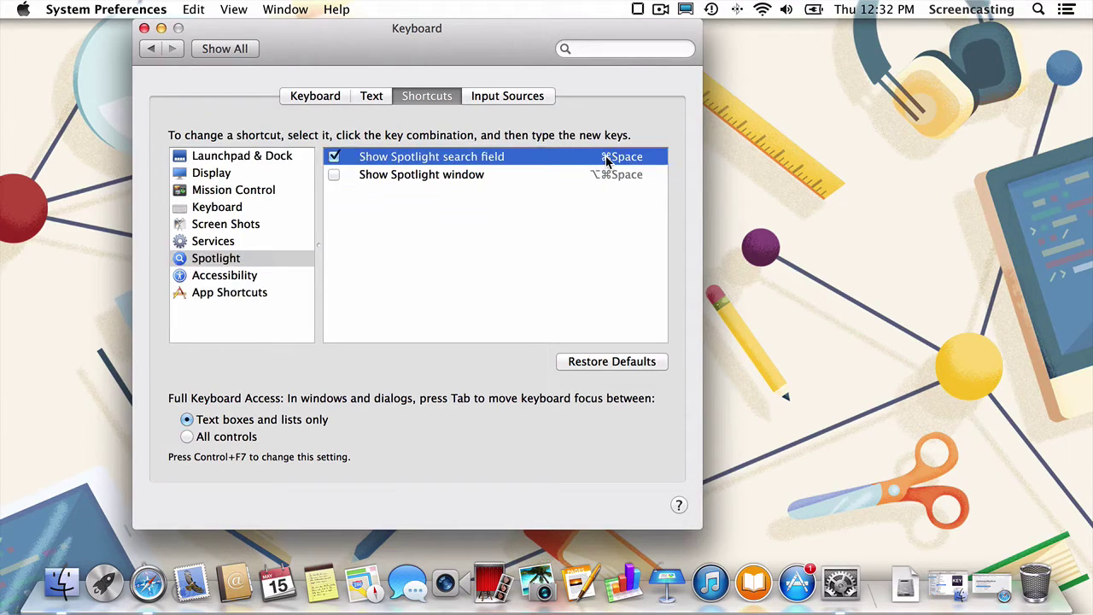
click(607, 161)
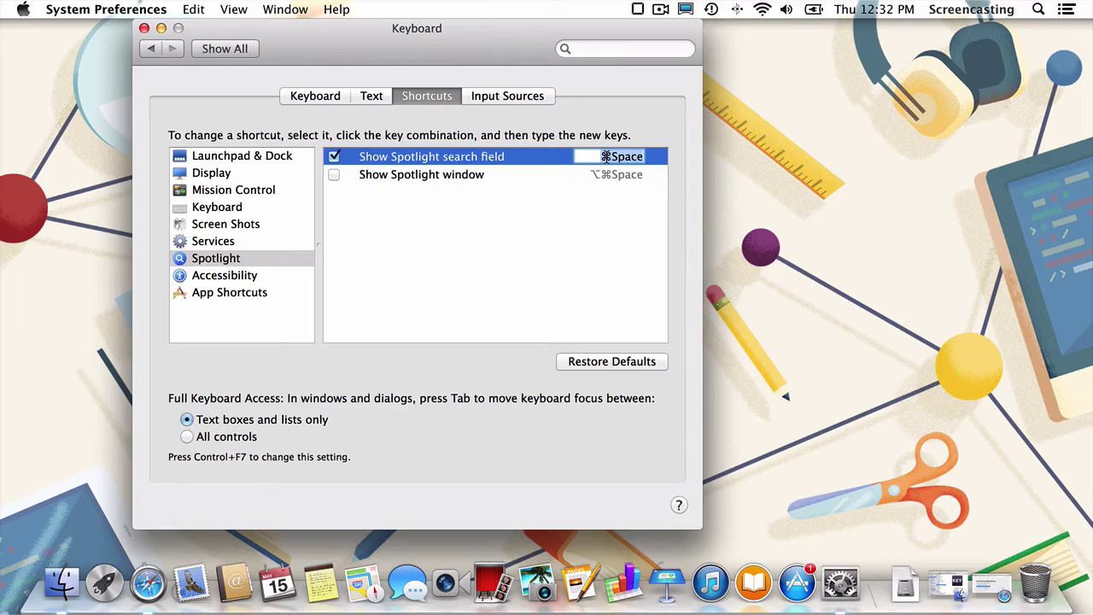
key(shift+super+s)
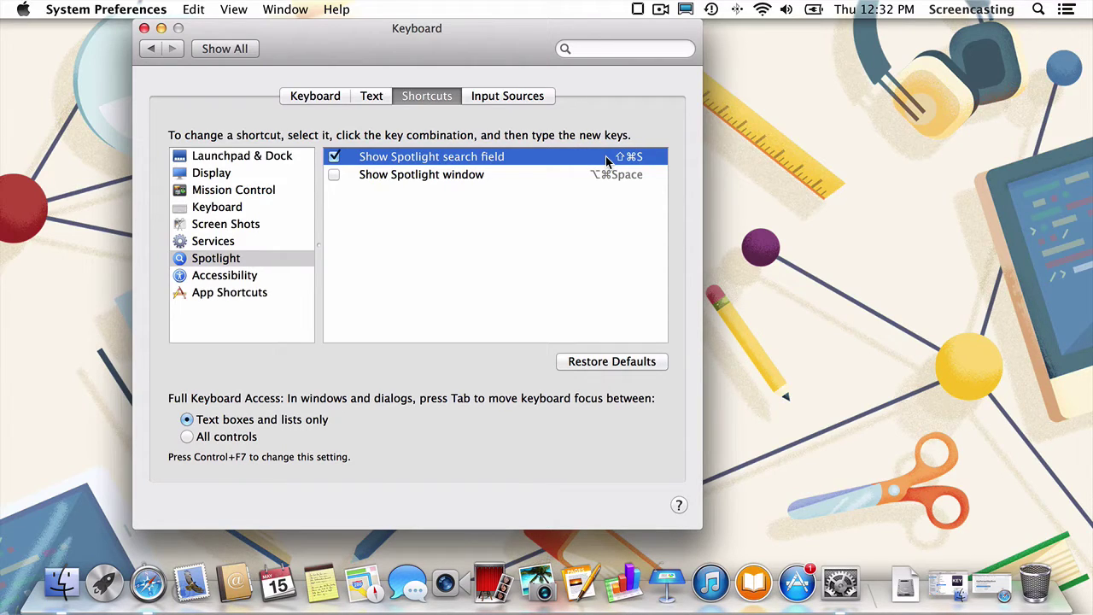
key(shift+super+s)
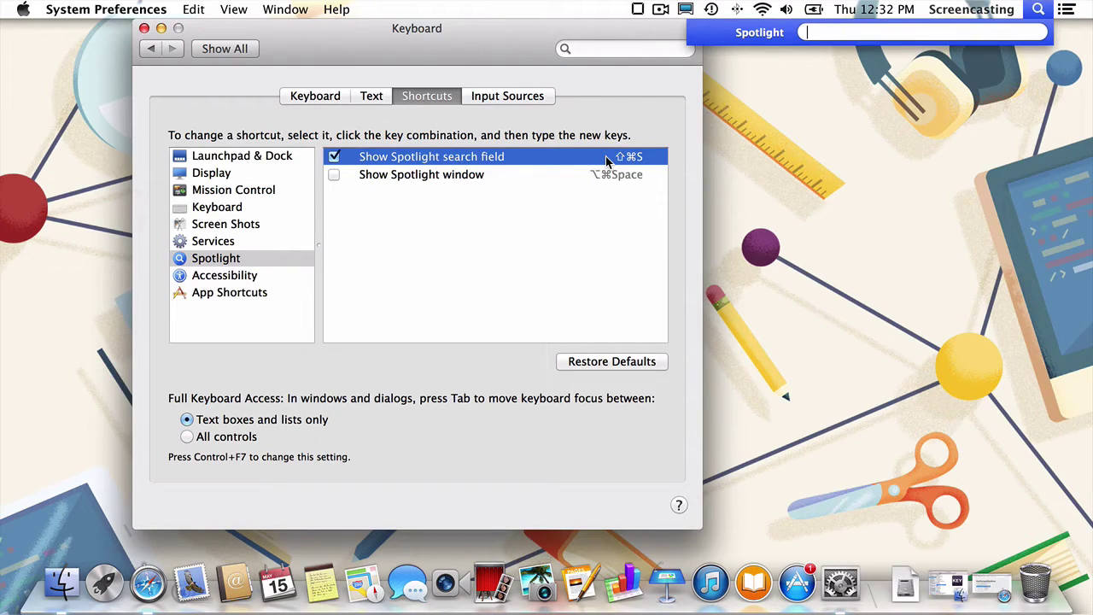
key(Escape)
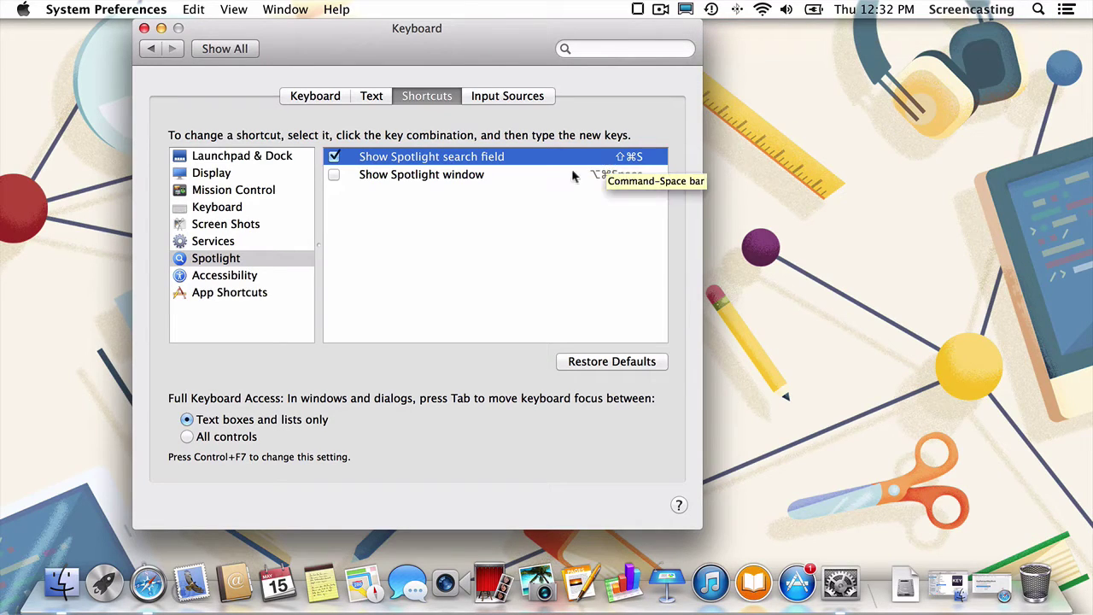
Start a new shortcut under App Shortcuts with Notes as its application
click(288, 295)
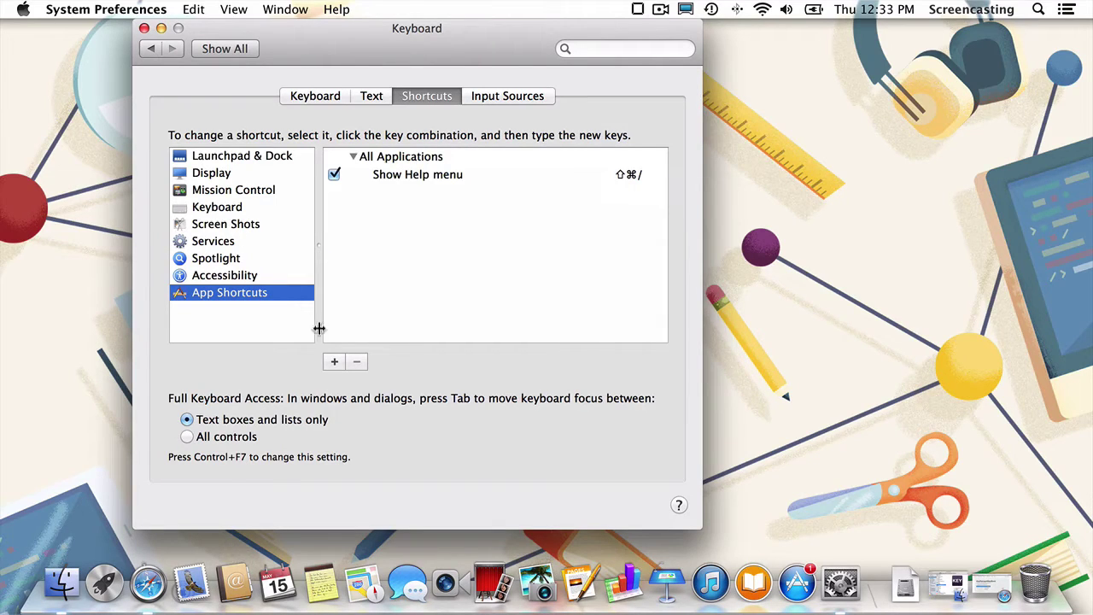
click(330, 362)
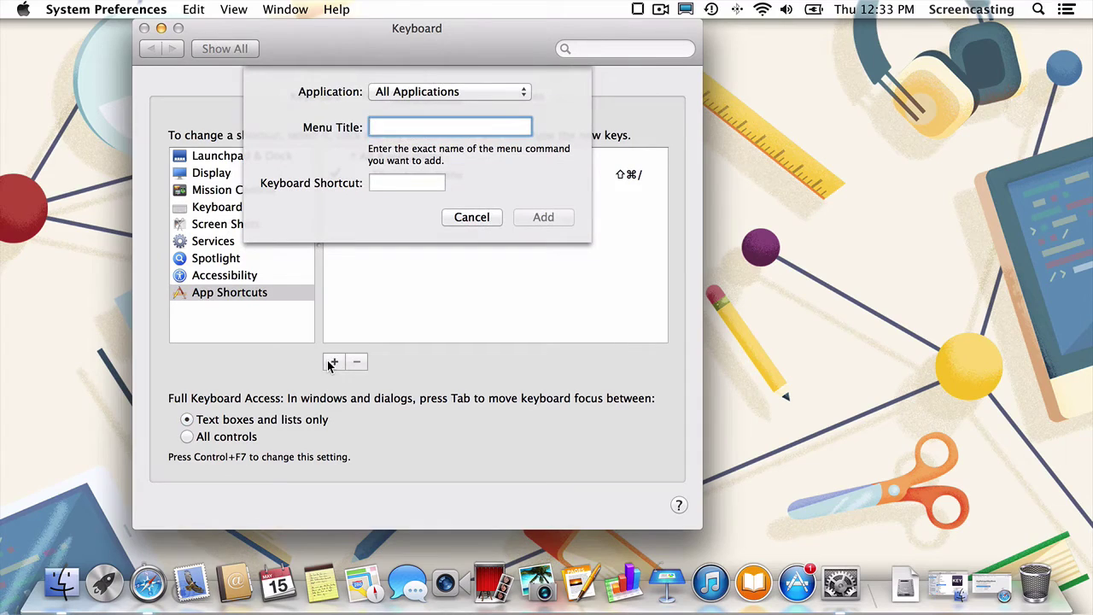
click(514, 93)
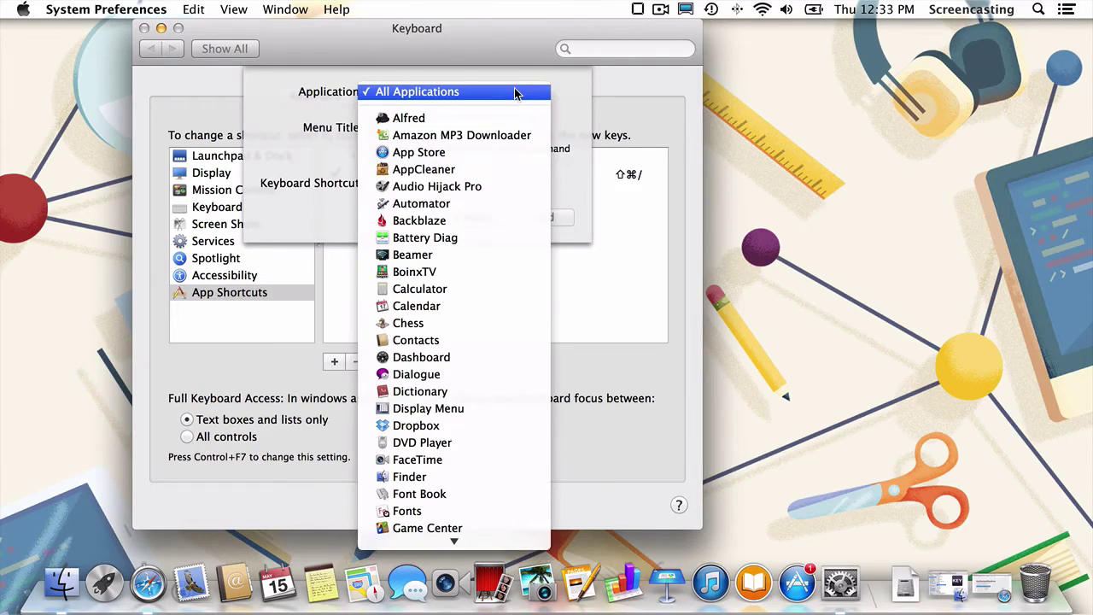
scroll(498, 186, down, 10)
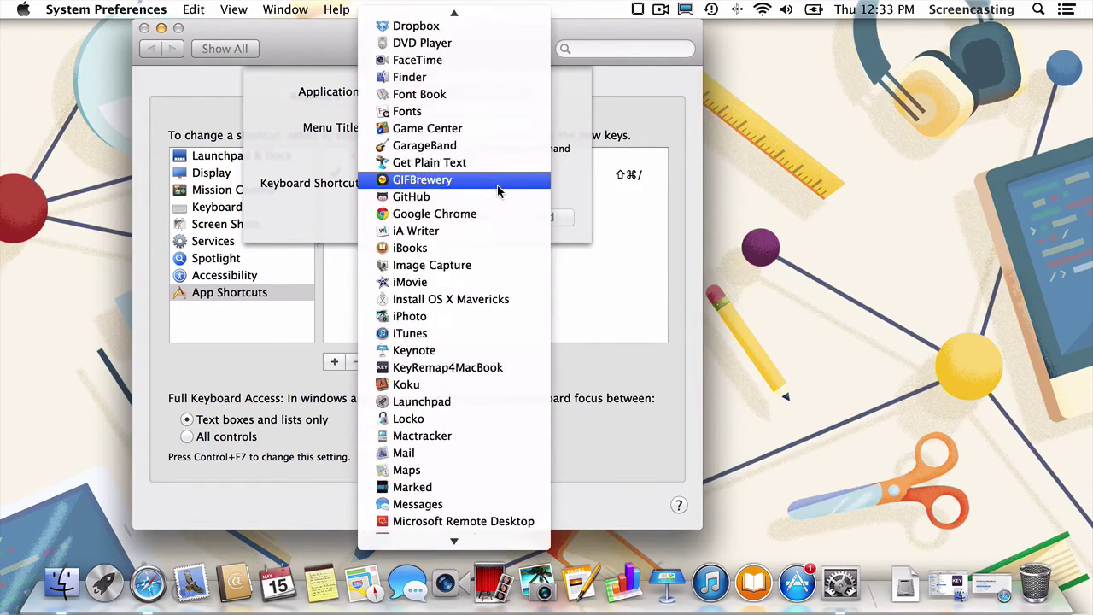
scroll(498, 185, down, 10)
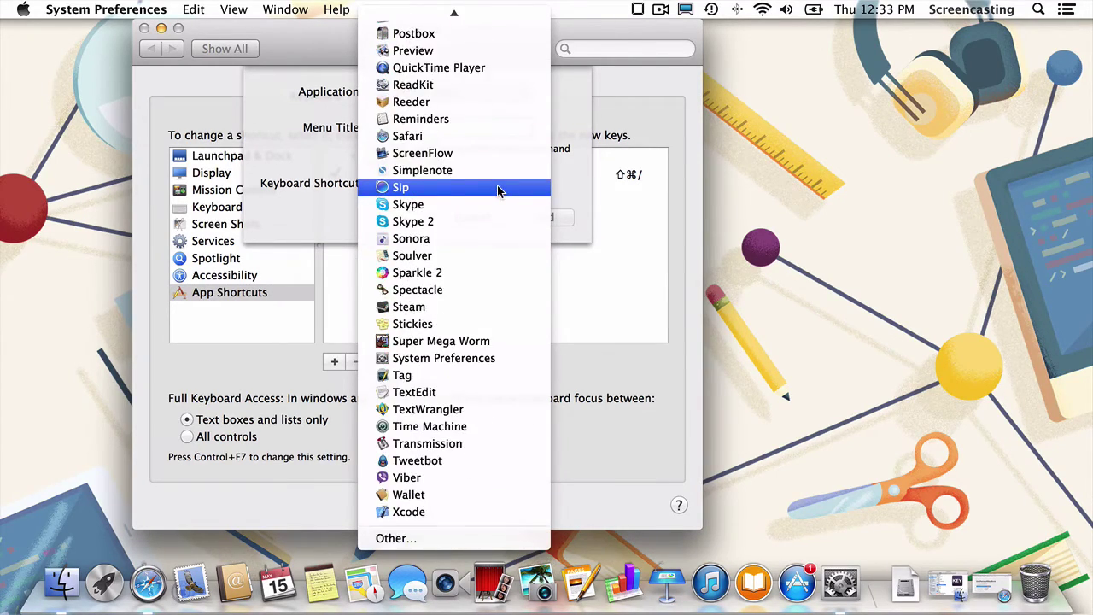
scroll(497, 185, up, 4)
scroll(497, 185, up, 5)
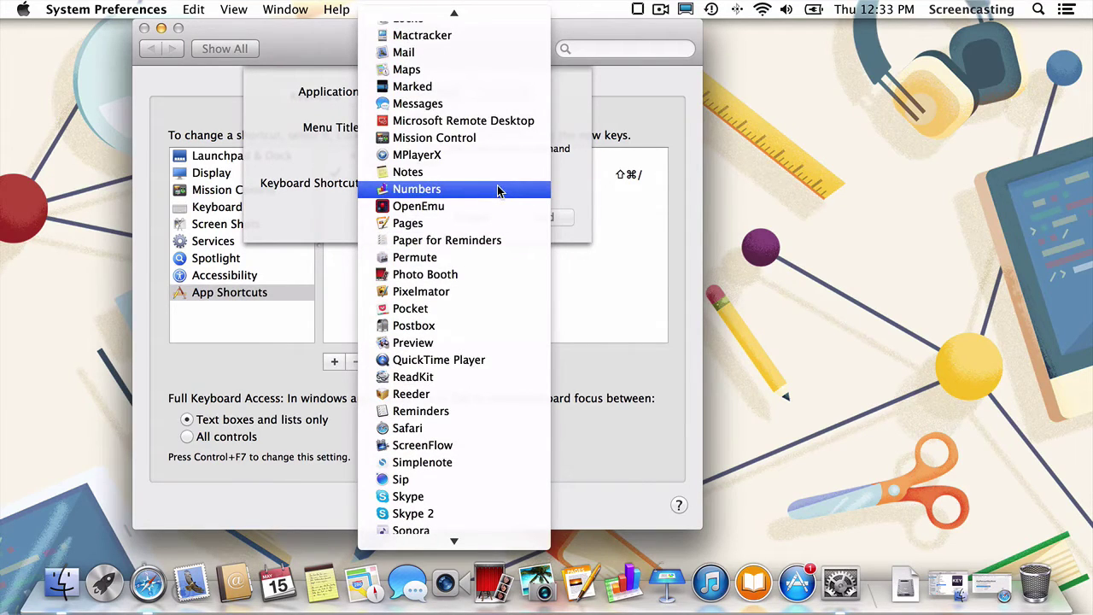
scroll(500, 189, up, 1)
click(500, 190)
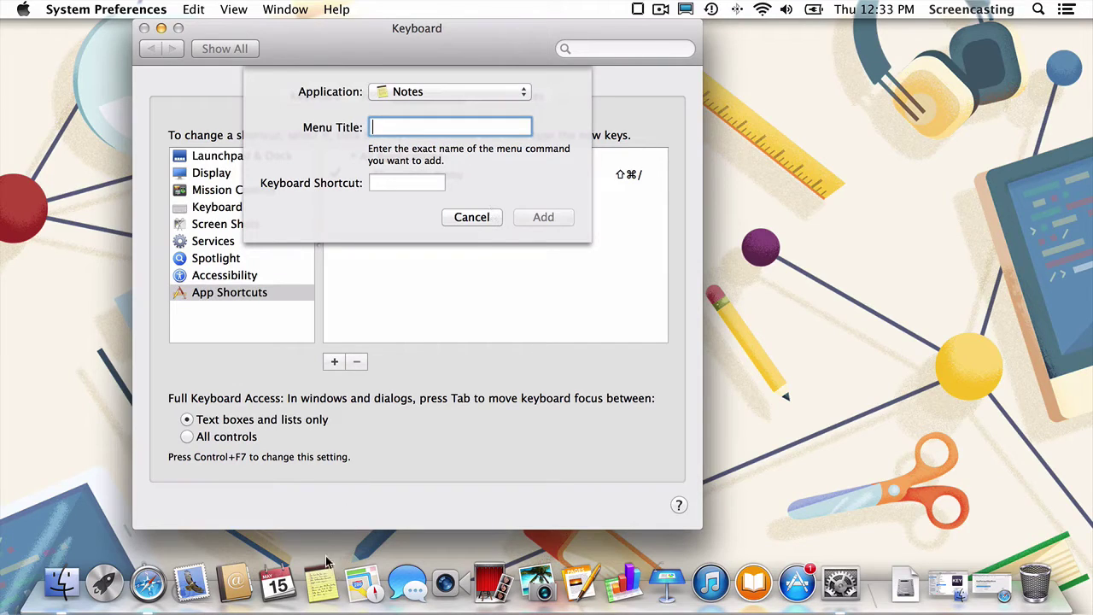
Look up the exact accounts command name in Notes and add a shortcut for "Accounts..." with Shift-Command-A
click(322, 583)
click(112, 6)
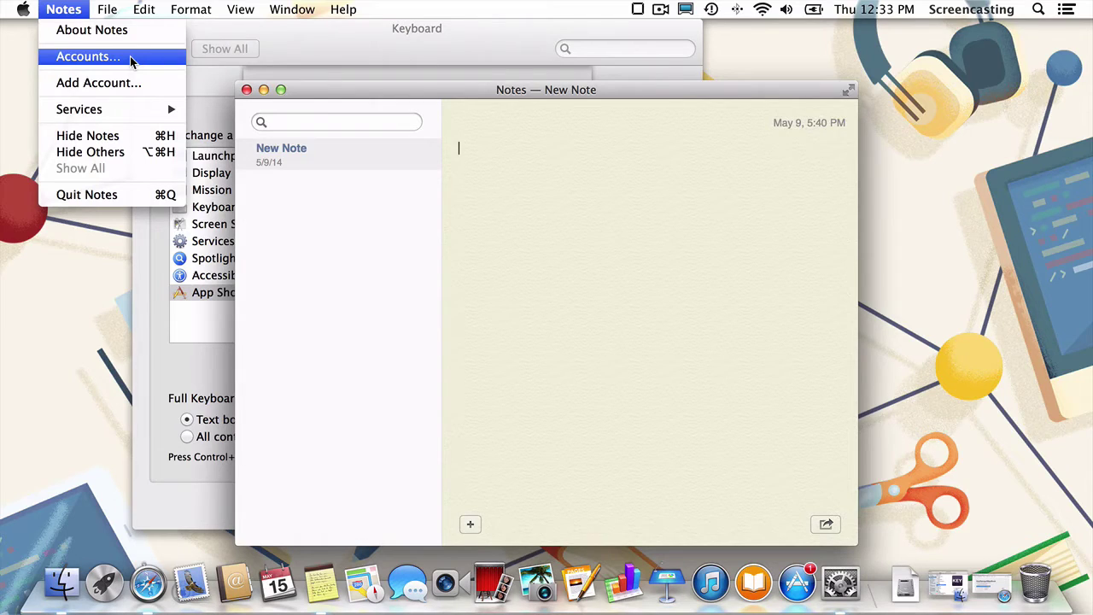
click(308, 38)
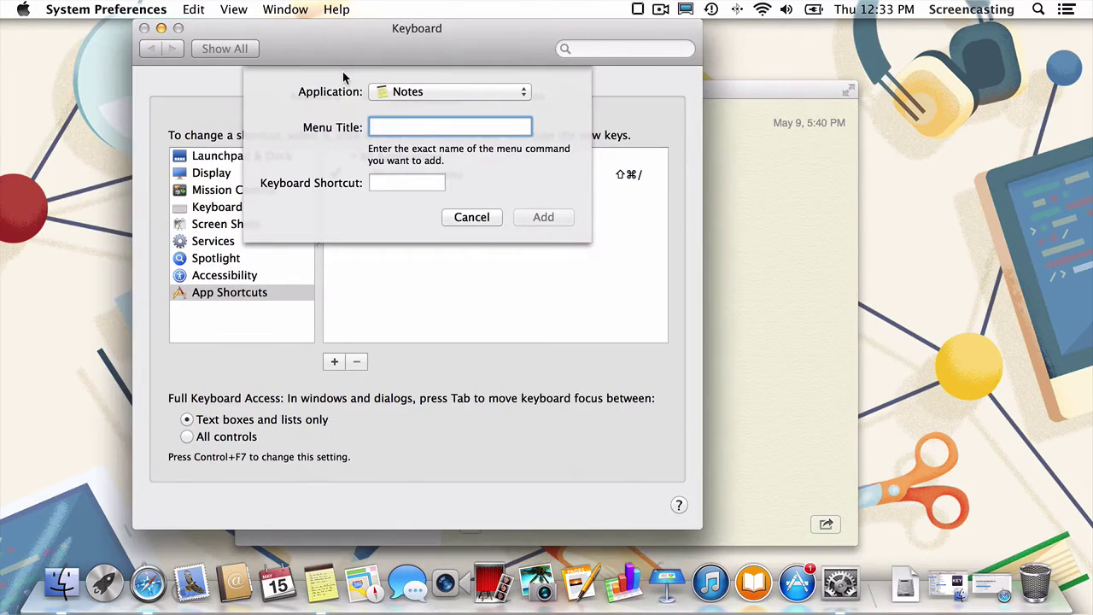
text(Accounts...)
click(377, 179)
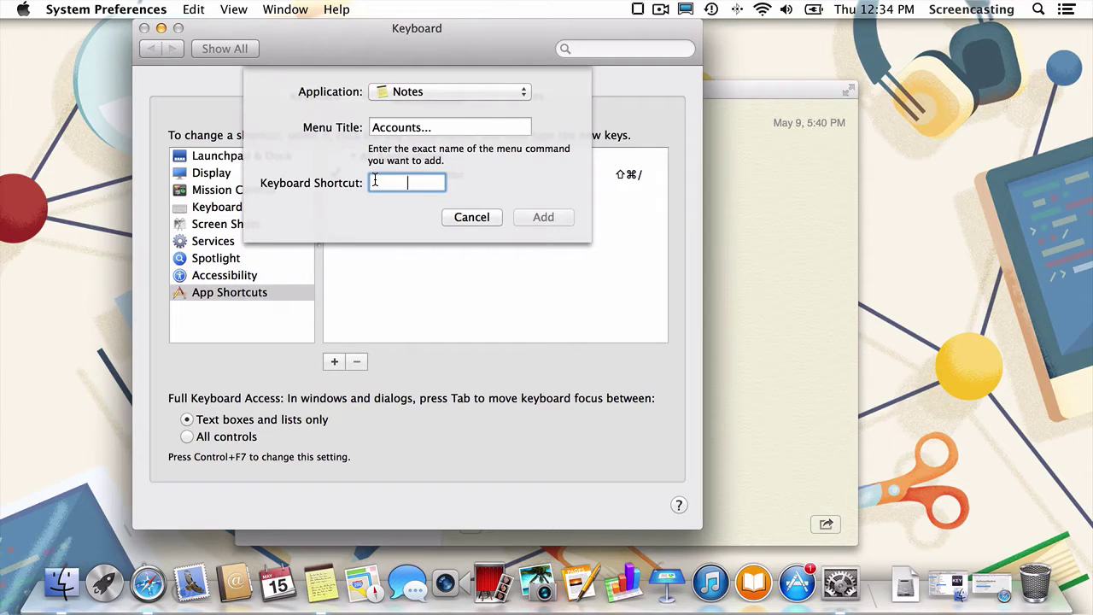
key(shift+super+a)
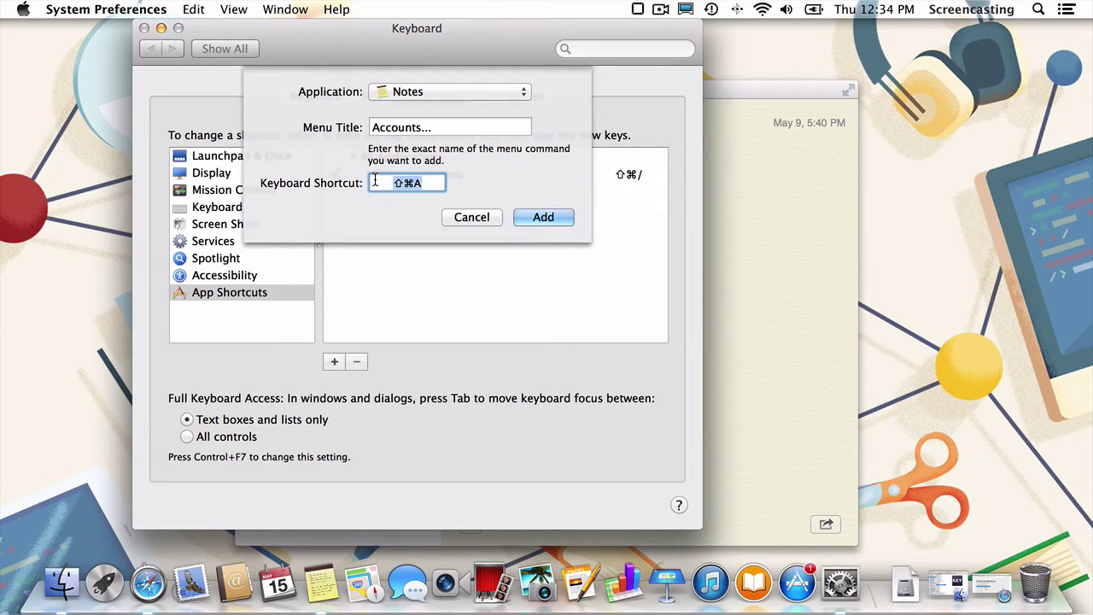
click(539, 214)
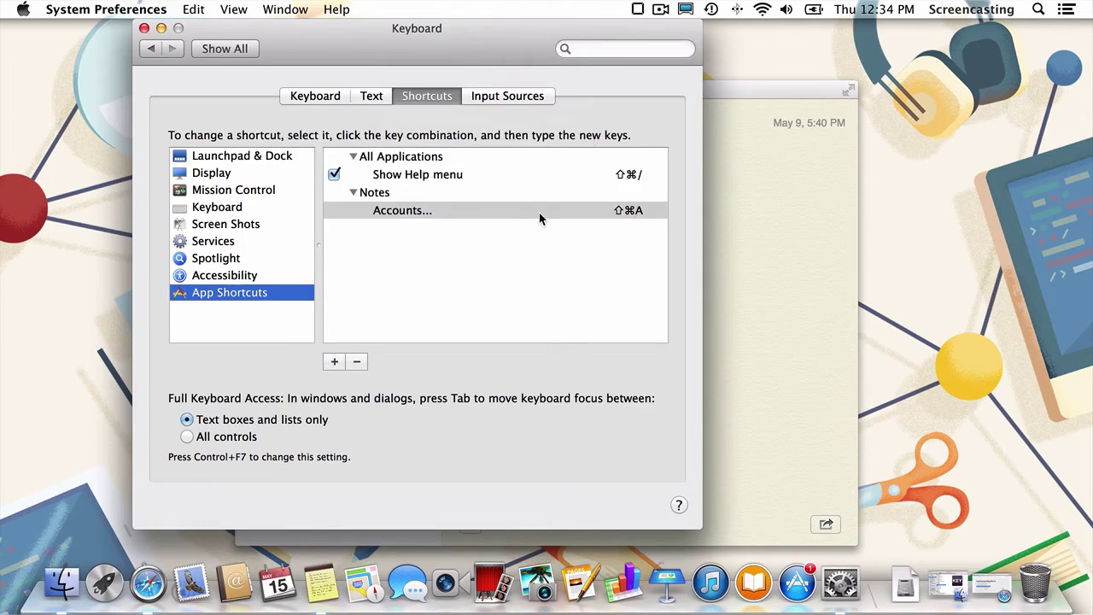
Restart Notes and test the Shift-Command-A shortcut to open the accounts settings
click(751, 243)
key(super+q)
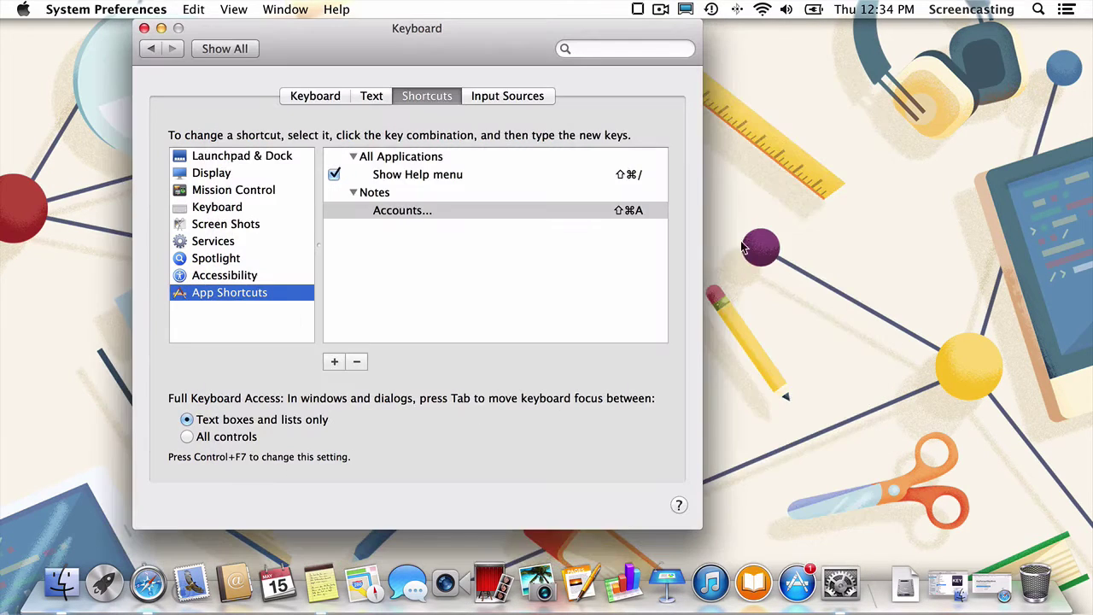
click(322, 586)
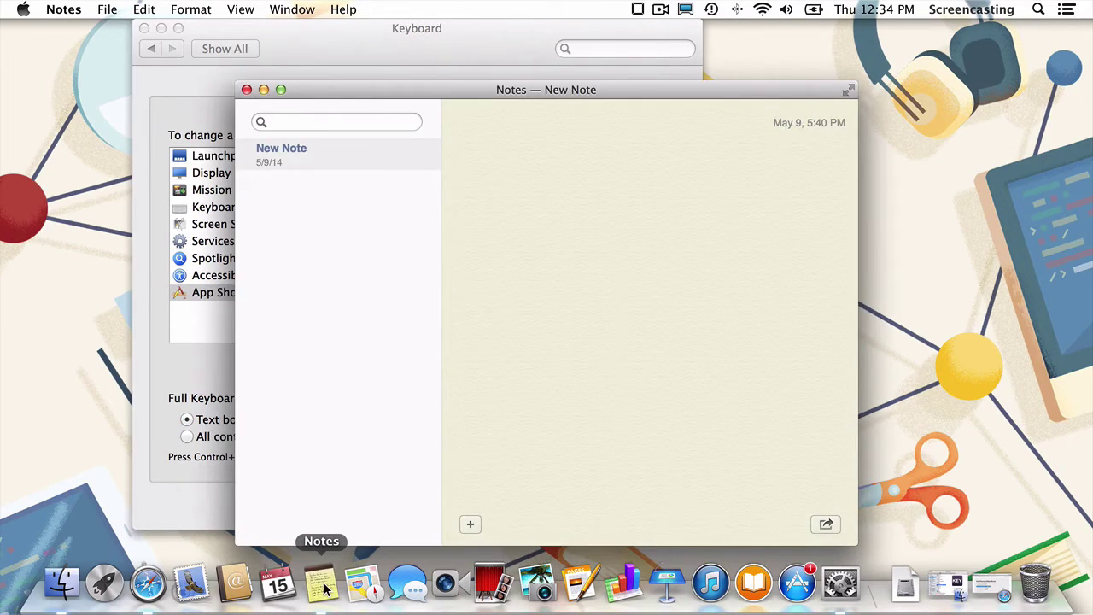
key(shift+super+a)
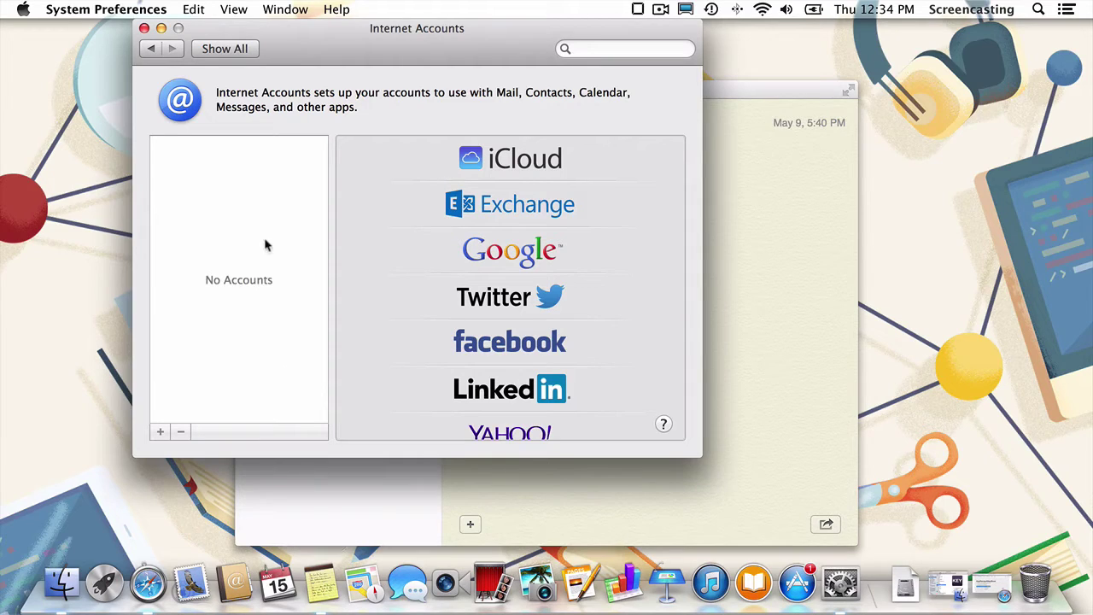
Return to the overview of all preferences and quit both System Preferences and Notes
click(220, 47)
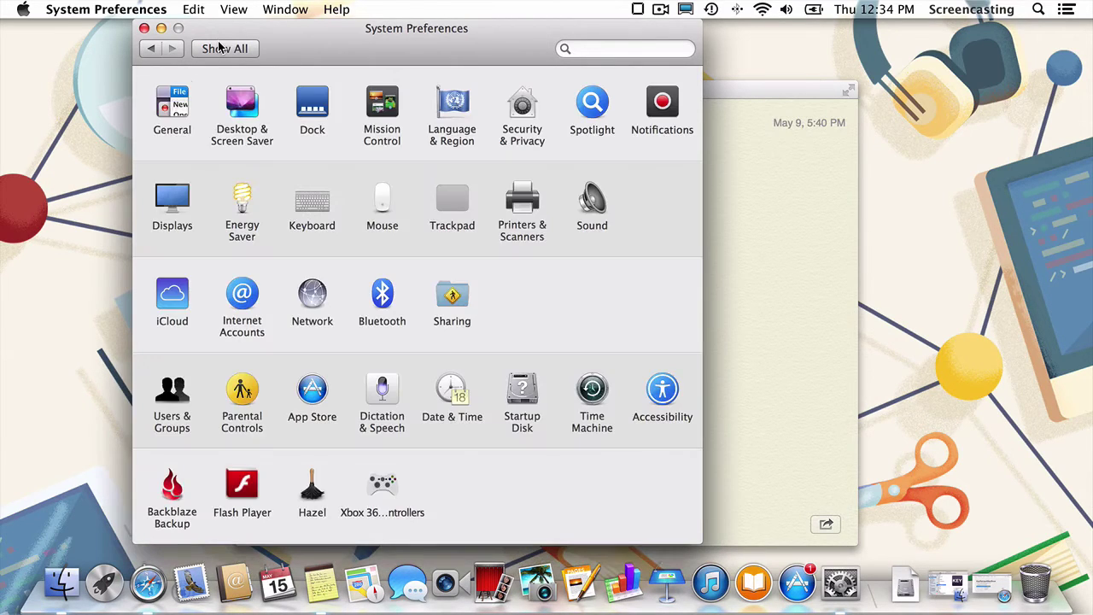
key(super+q)
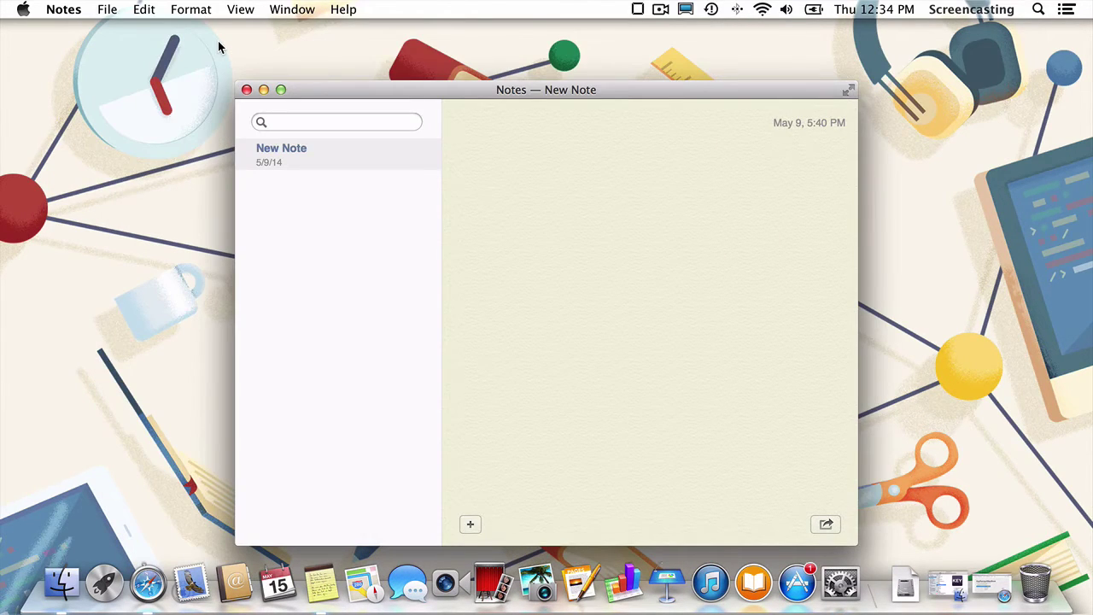
key(super+q)
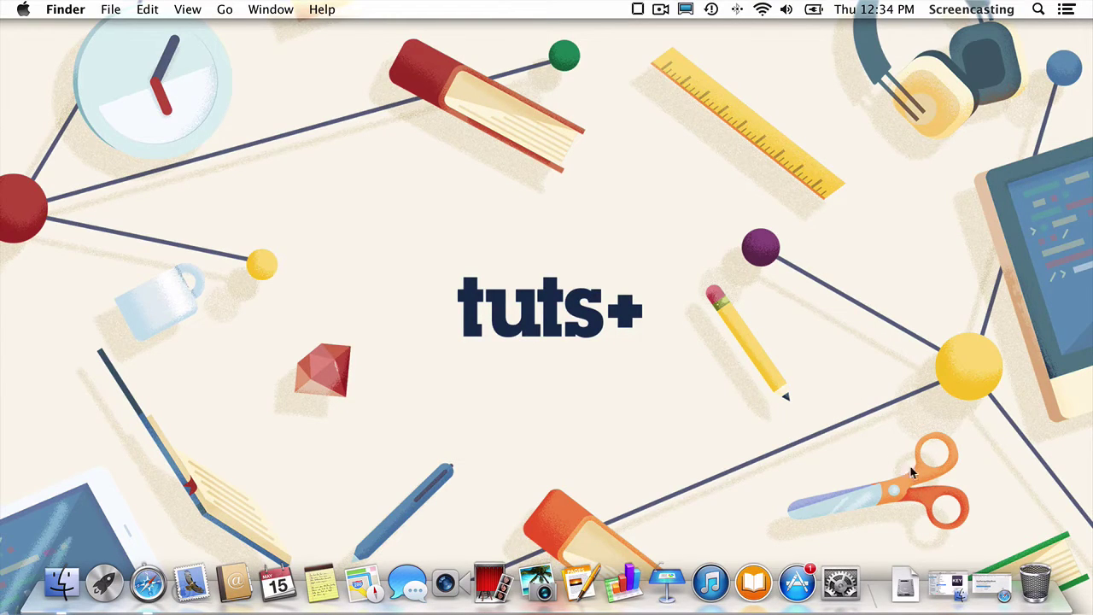
Mount the downloaded KeyRemap4MacBook-9.3.0.dmg disk image and launch the KeyRemap4MacBook.pkg installer from it
click(995, 585)
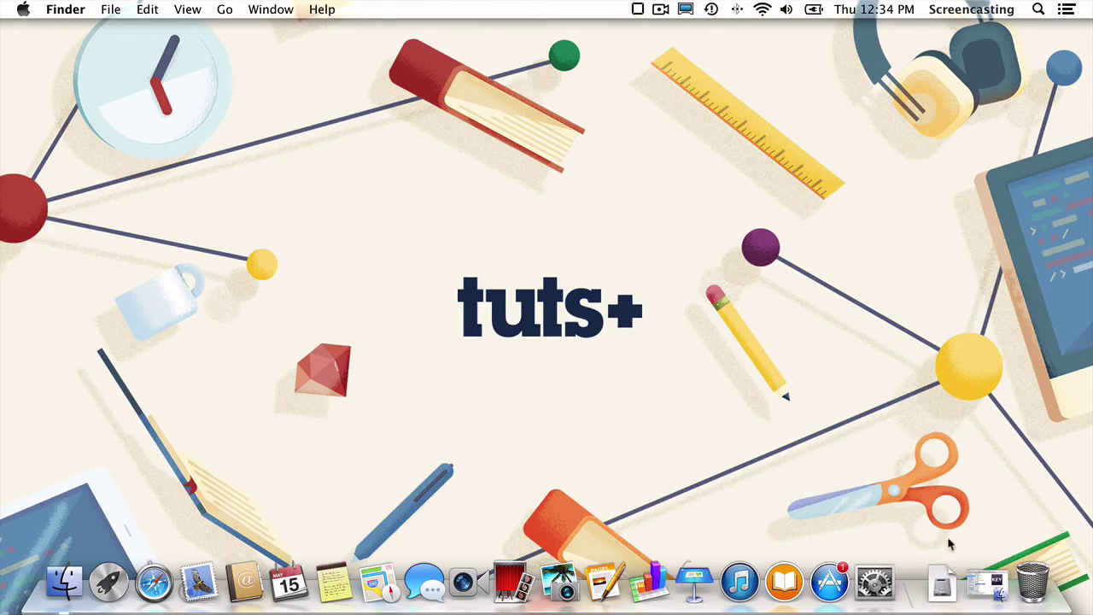
click(943, 581)
click(943, 541)
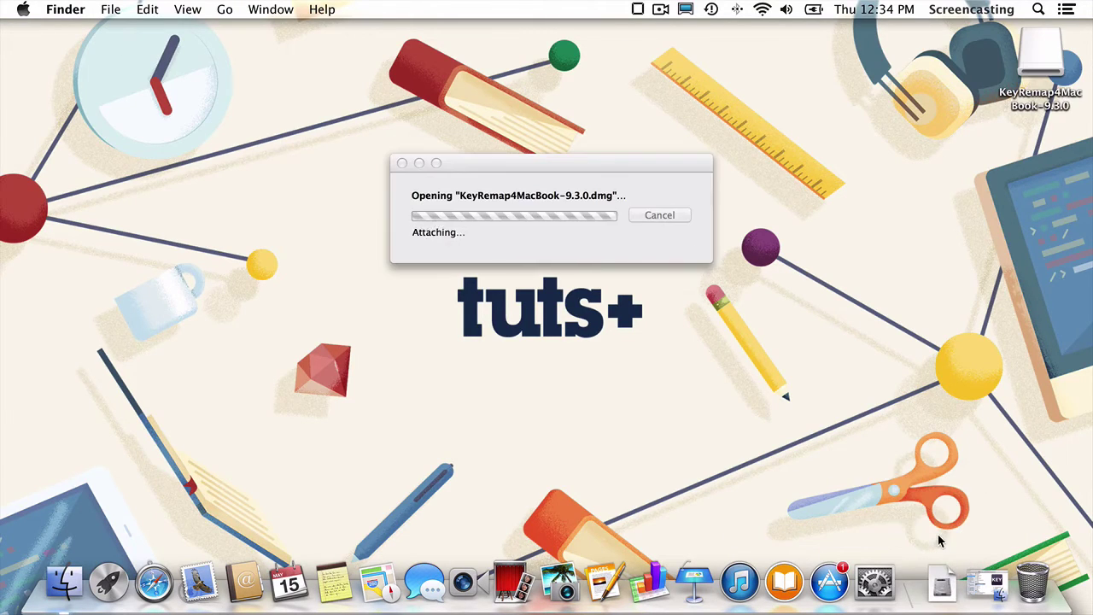
double_click(1012, 86)
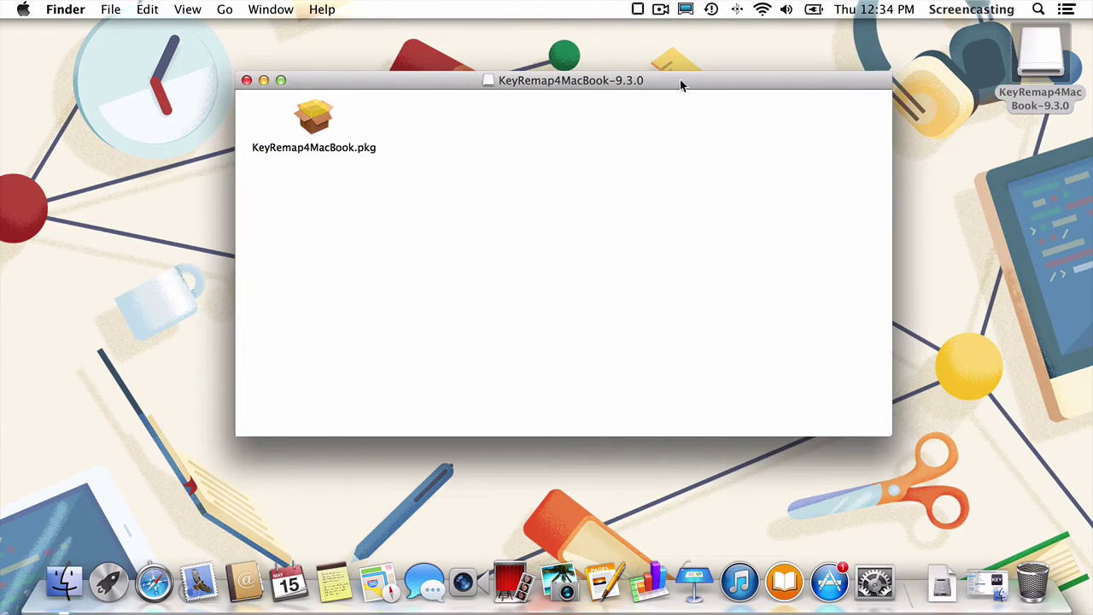
click(320, 121)
double_click(320, 122)
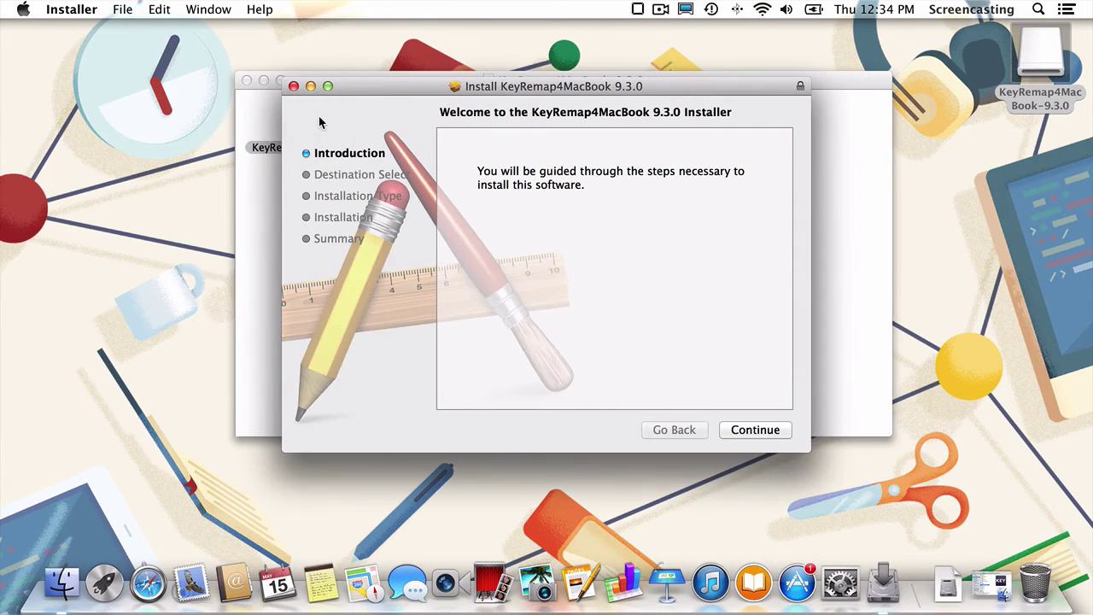
Advance the installer to the Installation Type page, quit it without installing, and close the disk image window
click(723, 428)
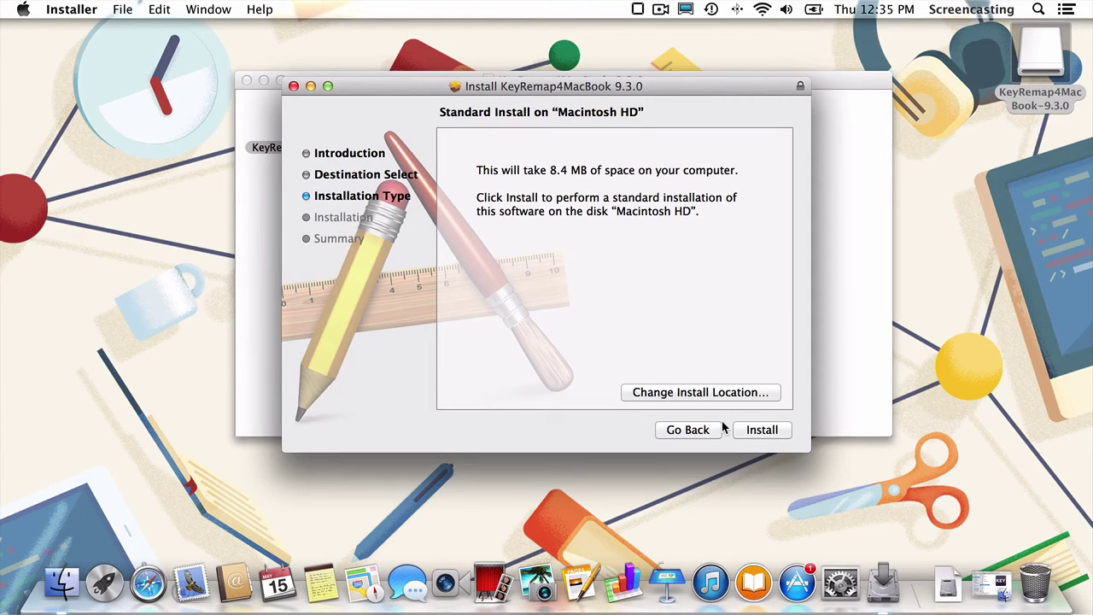
key(super+q)
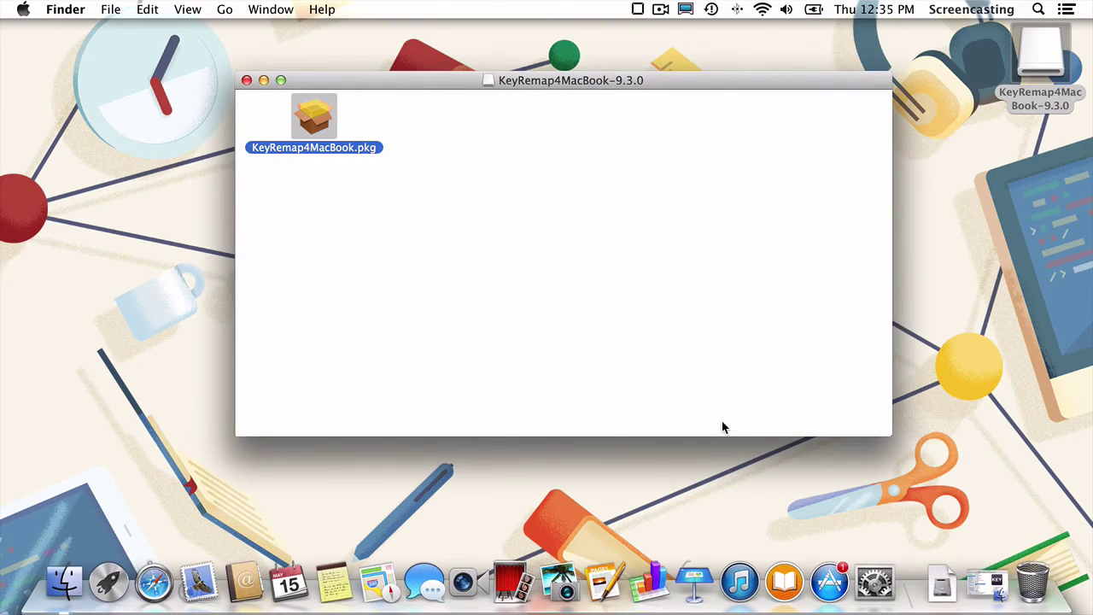
key(super+w)
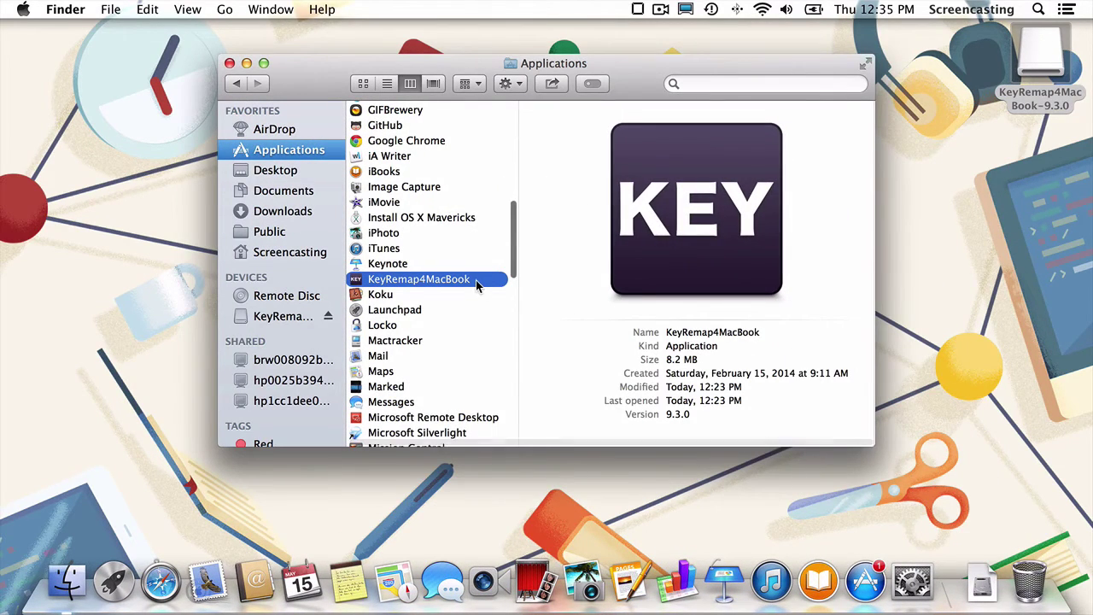
Open KeyRemap4MacBook from the Applications folder, clear its search filter, and browse the full list of remapping categories
double_click(477, 285)
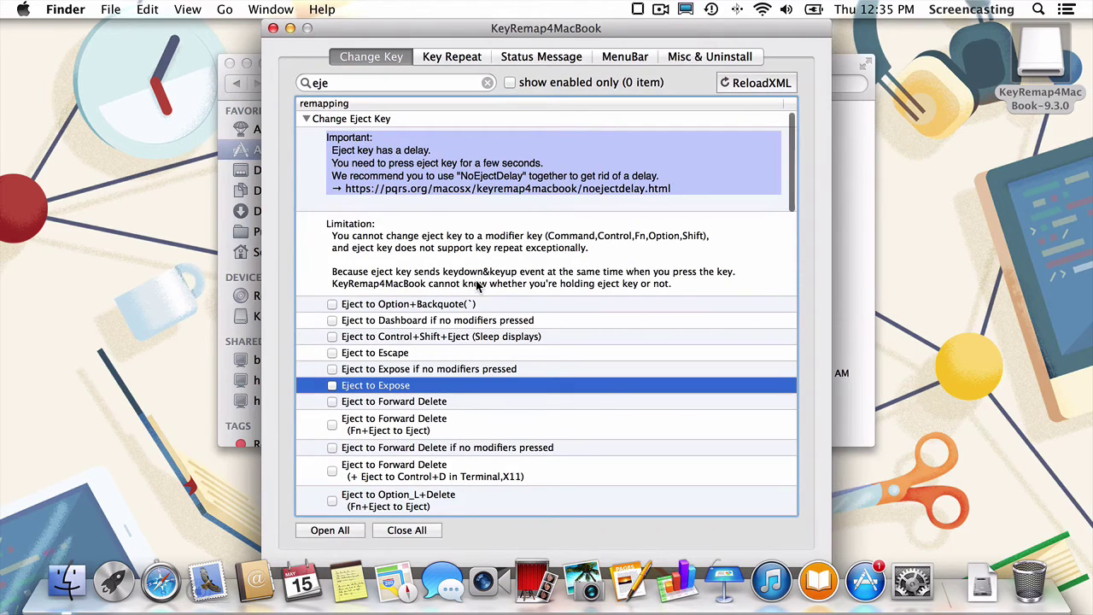
click(489, 83)
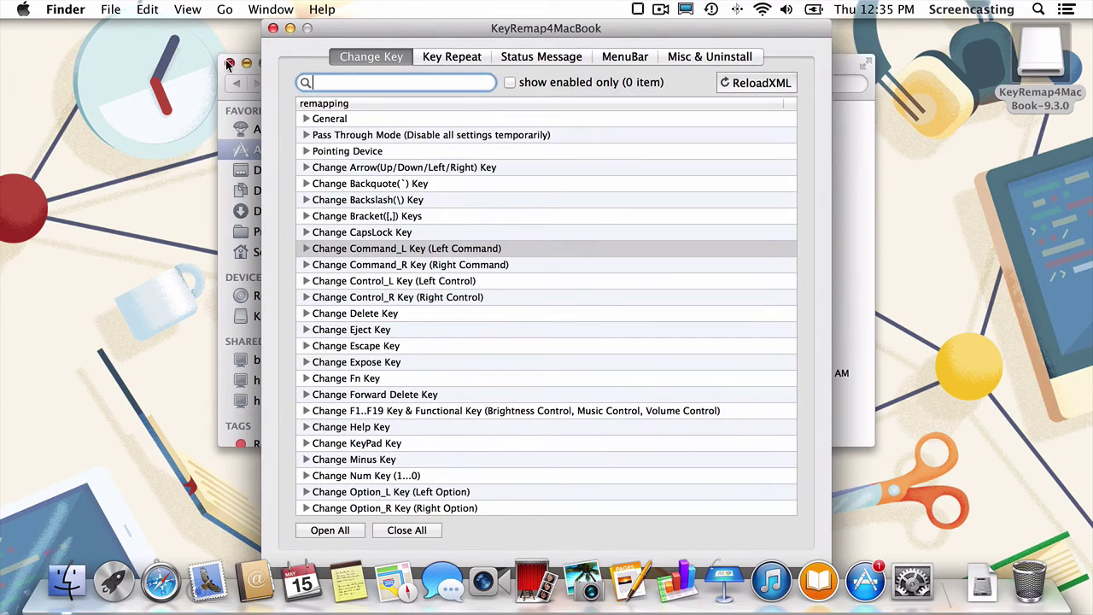
click(229, 65)
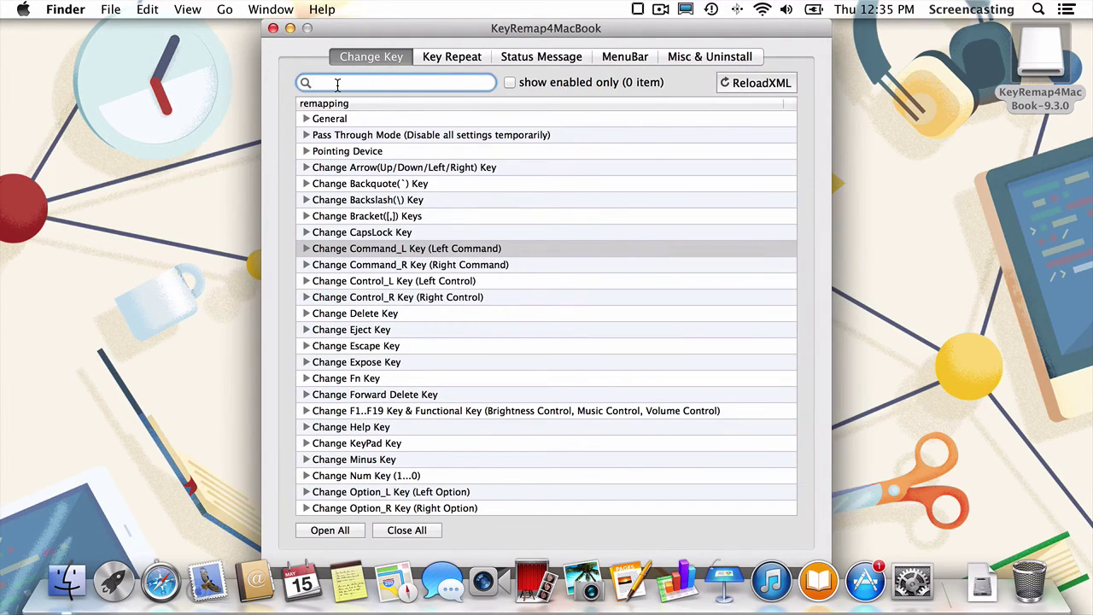
scroll(336, 253, down, 20)
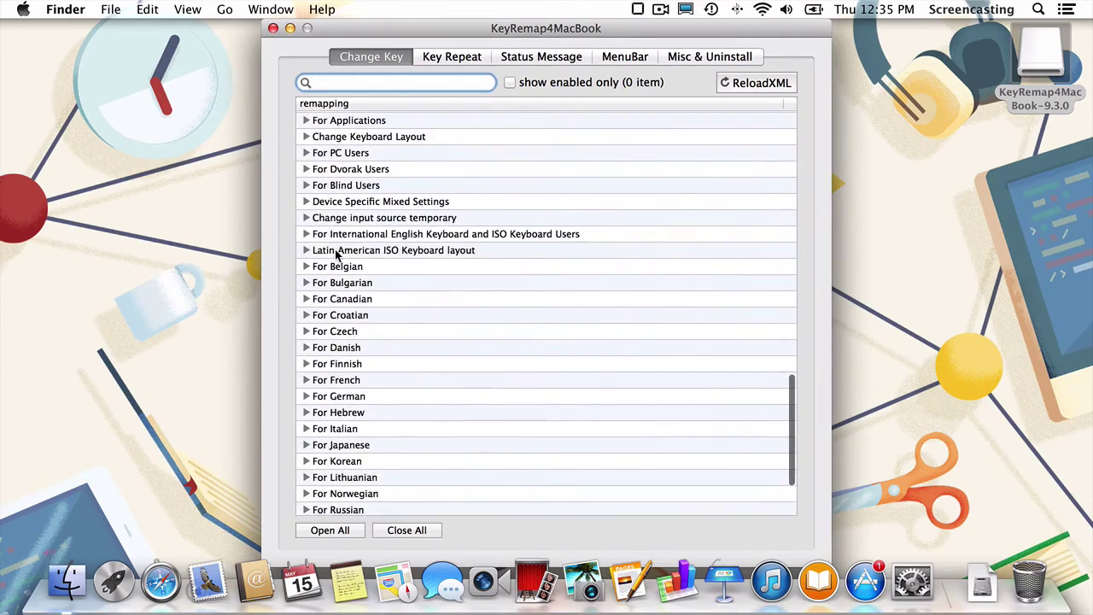
scroll(335, 253, up, 20)
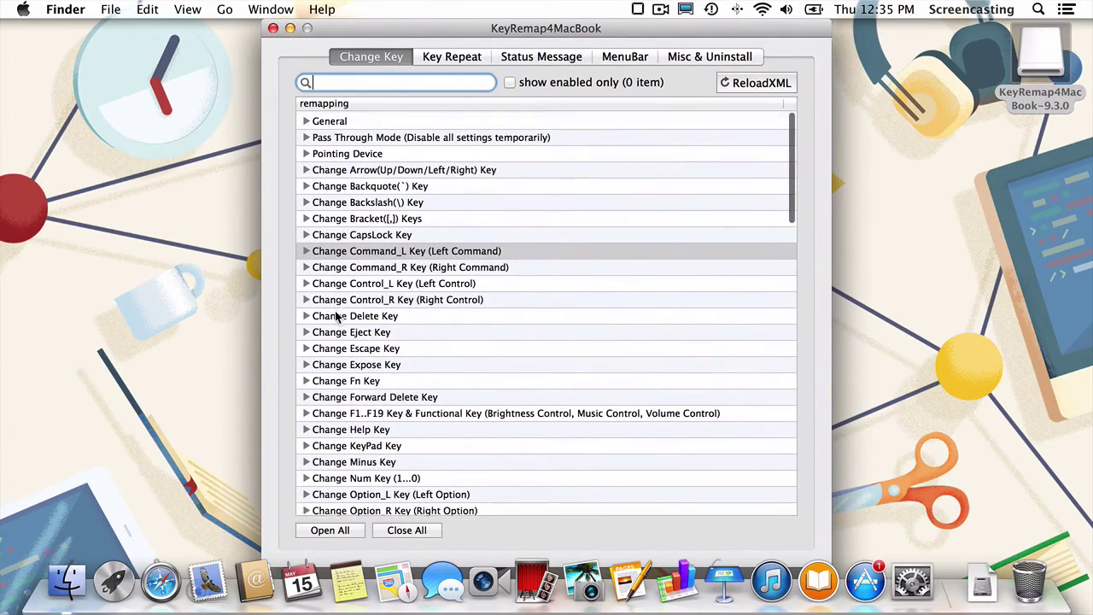
Filter the remappings by "eje", enable Eject to Expose, and test the remapped Eject key by showing and dismissing the window overview
text(eje)
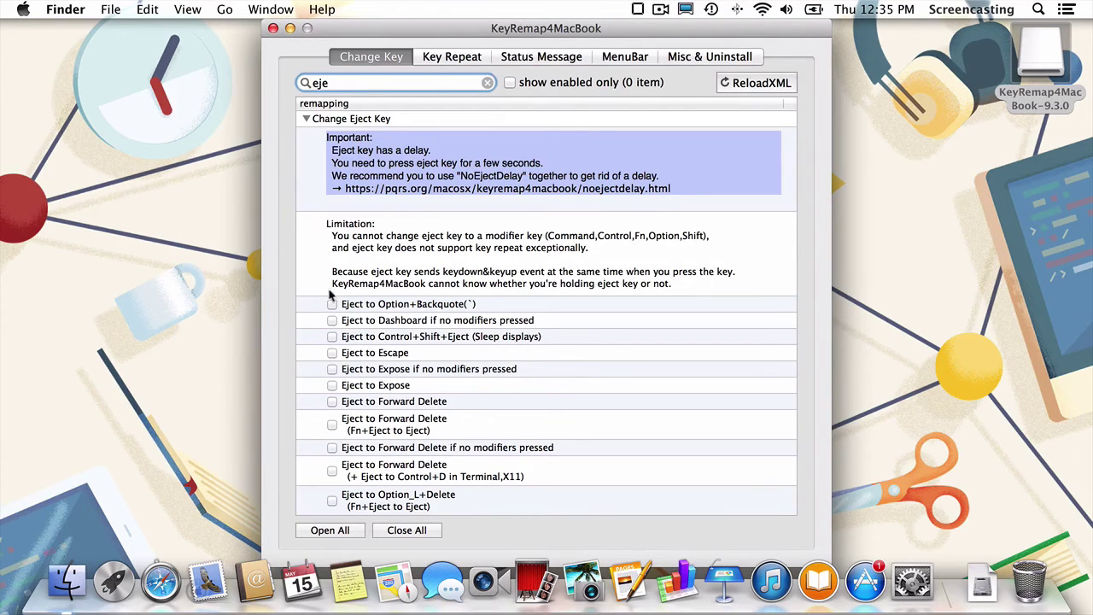
scroll(392, 279, down, 10)
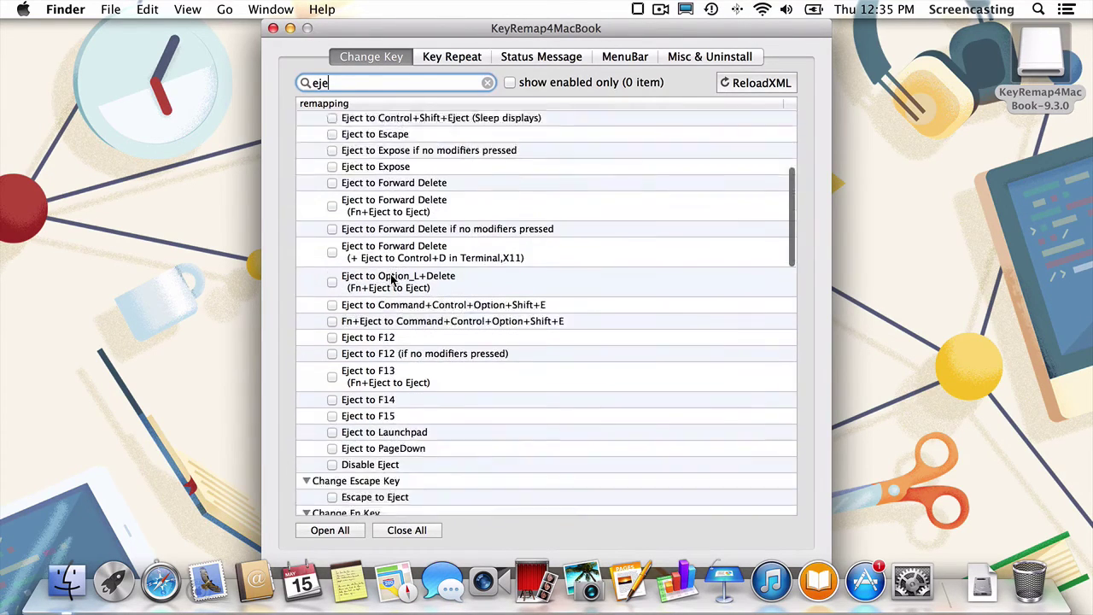
scroll(391, 278, up, 10)
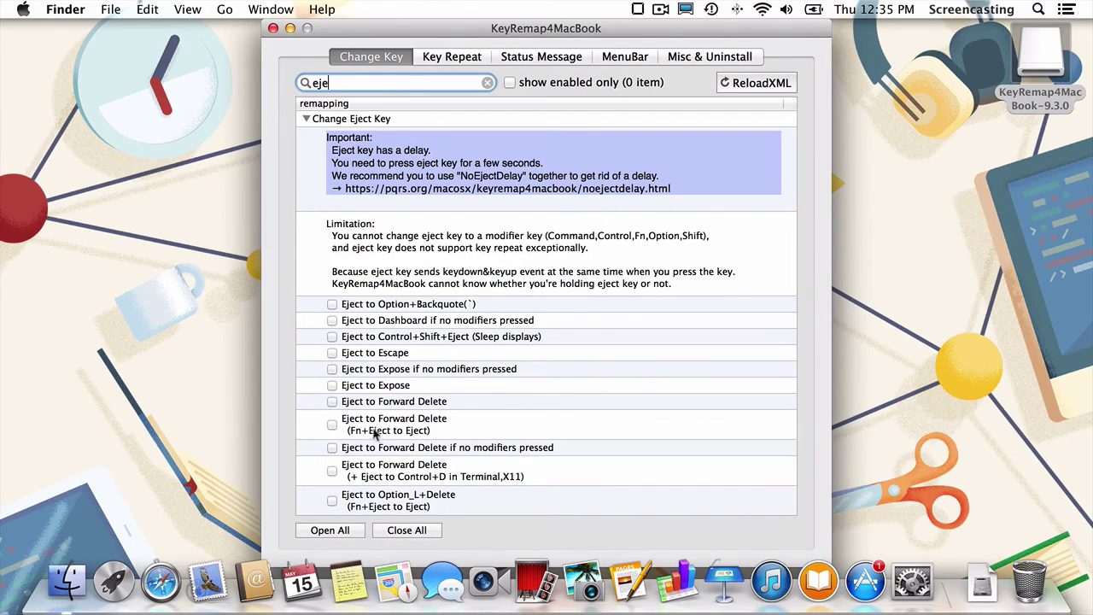
click(332, 388)
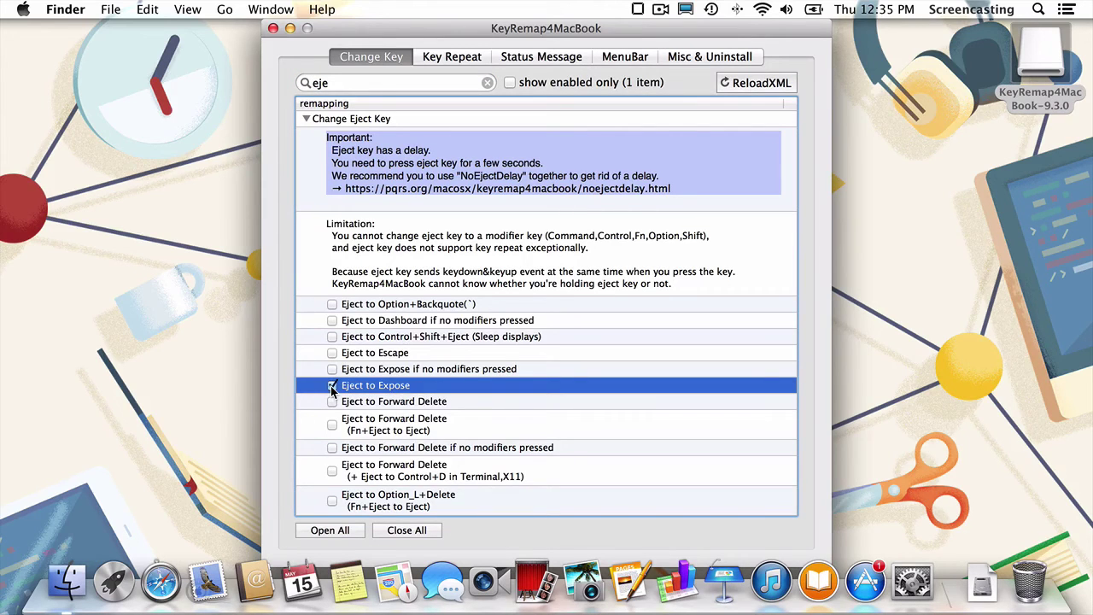
key(XF86Eject)
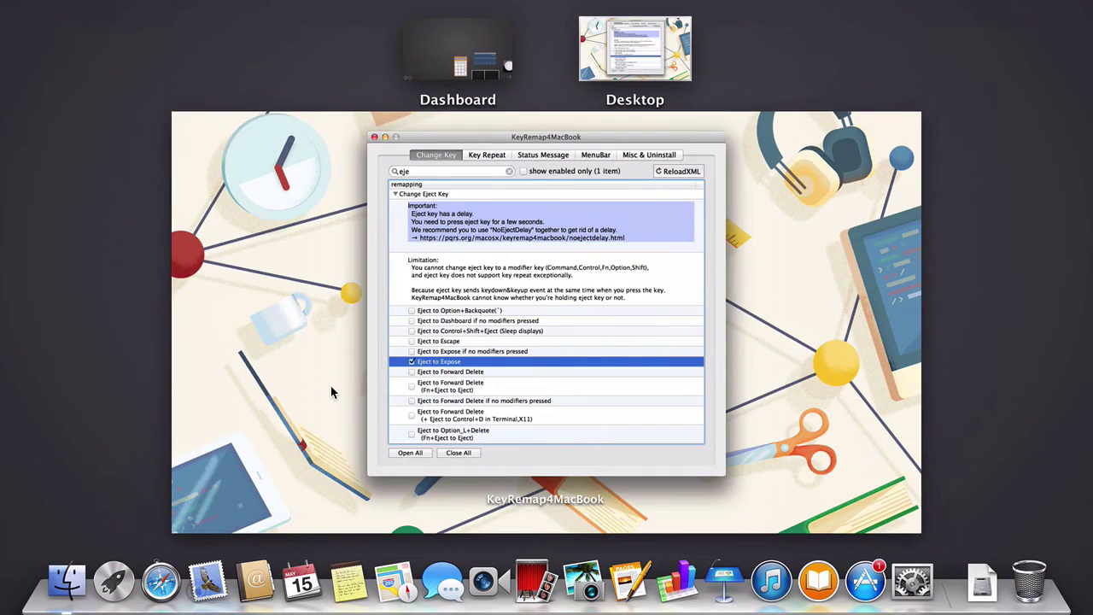
key(XF86Eject)
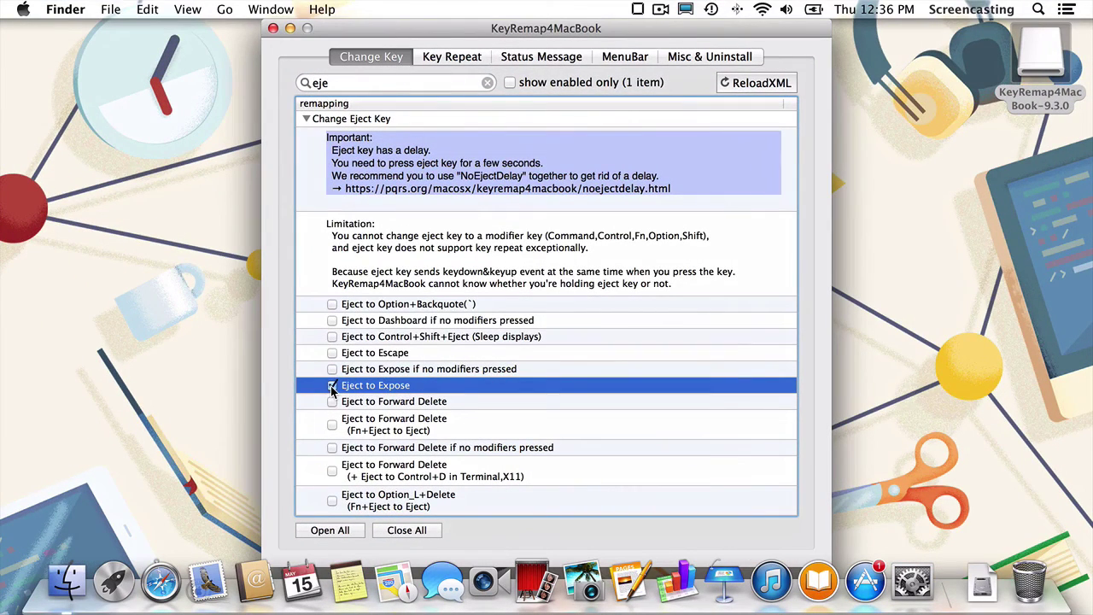
Clear the search filter and enable "Don't remap non-Apple's pointing devices" in the General category
click(488, 82)
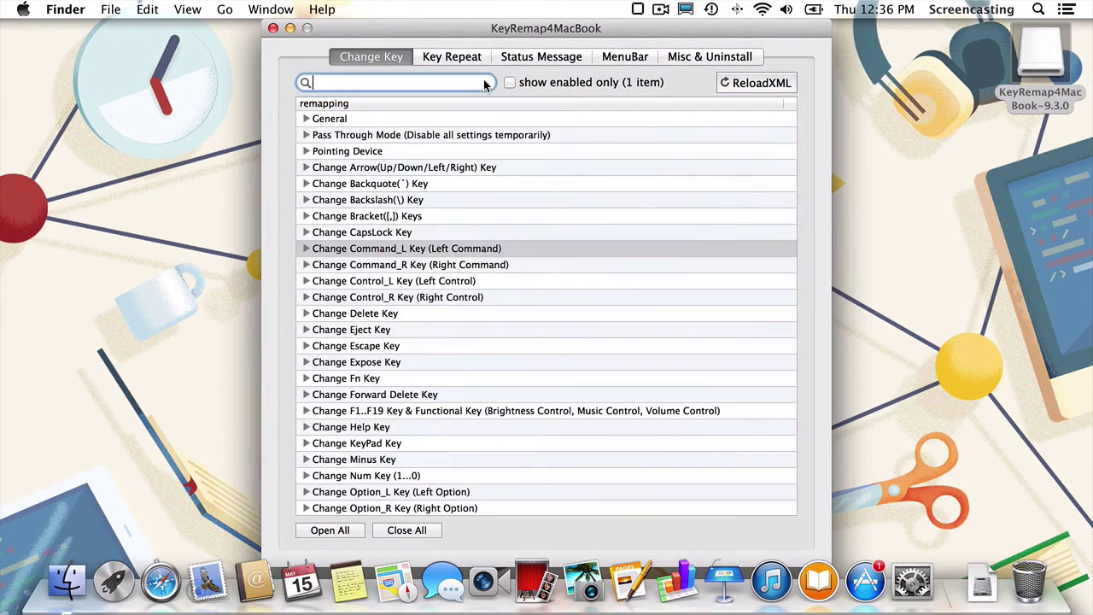
click(327, 119)
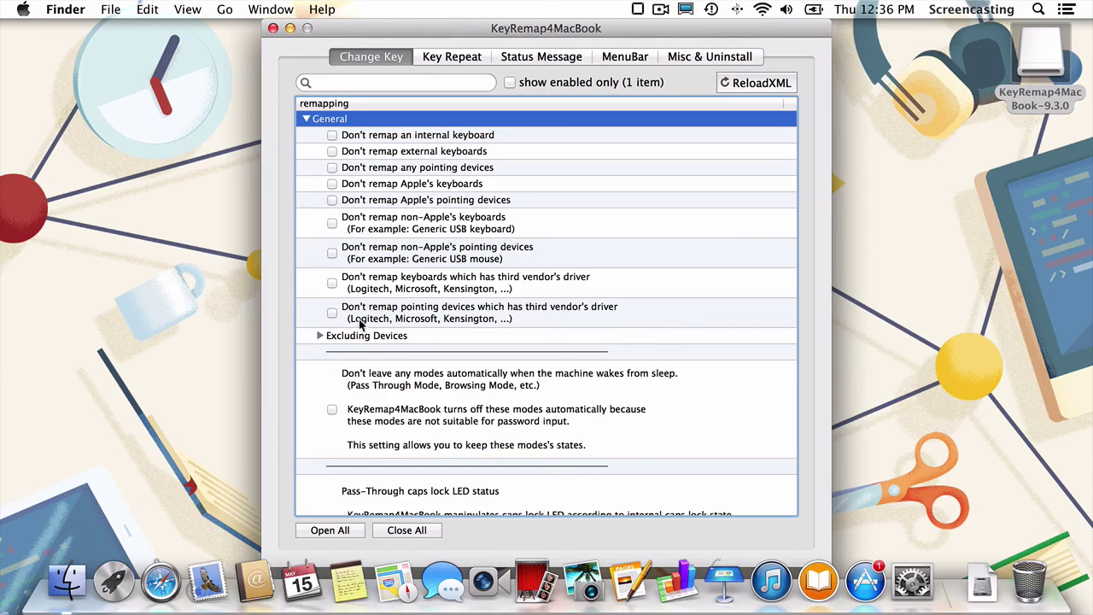
click(333, 254)
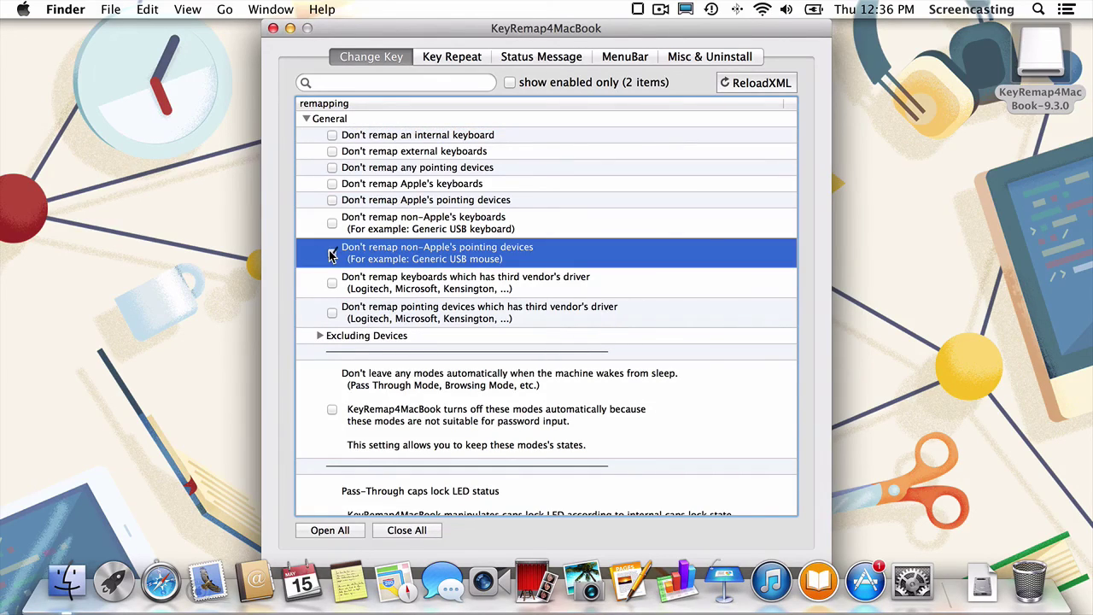